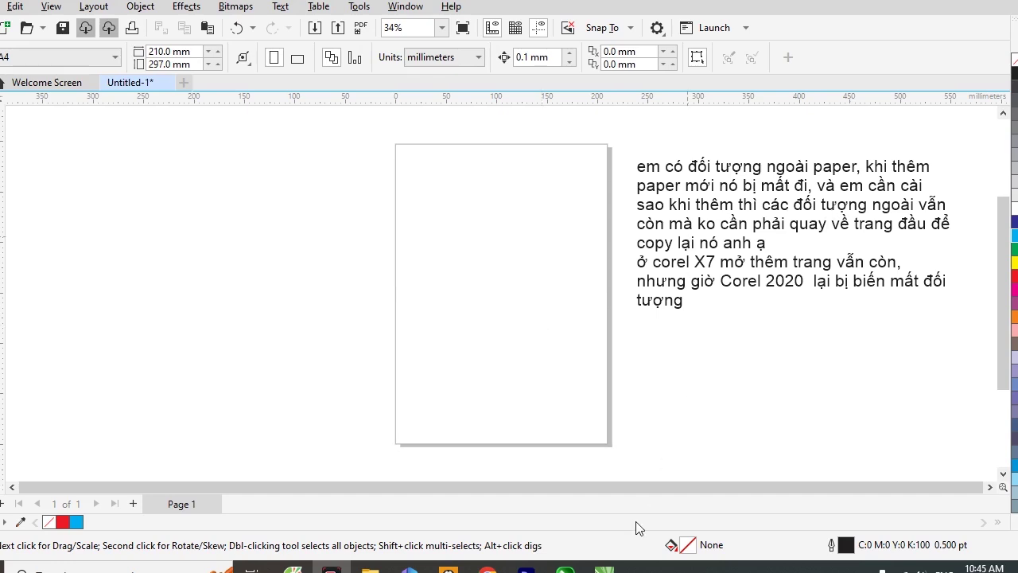
# Switch to the older CorelDRAW window and draw a red-filled square about 76 mm wide on the pasteboard beside page 1
pyautogui.click(604, 567)
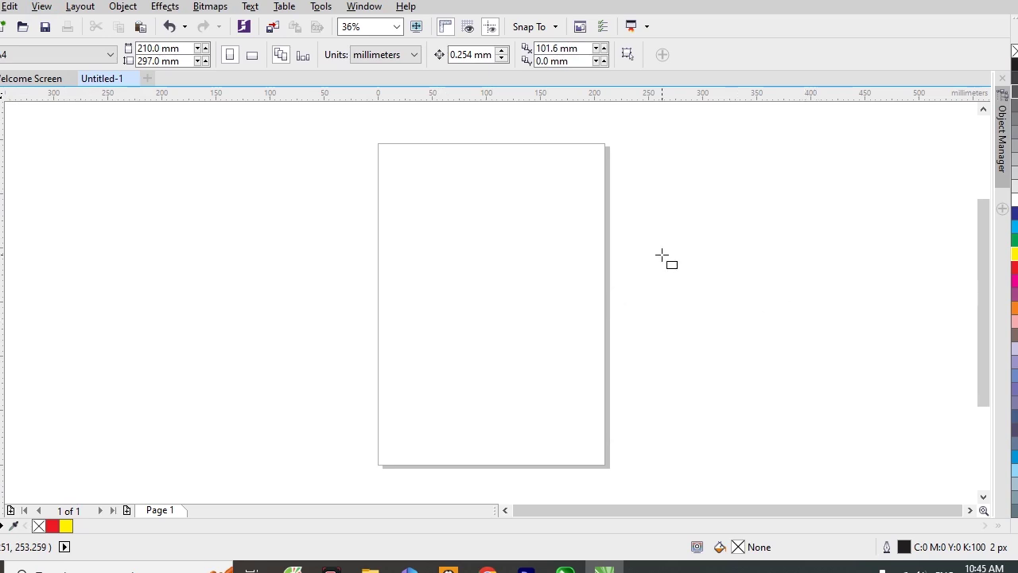
pyautogui.moveTo(734, 330); pyautogui.dragTo(745, 338)
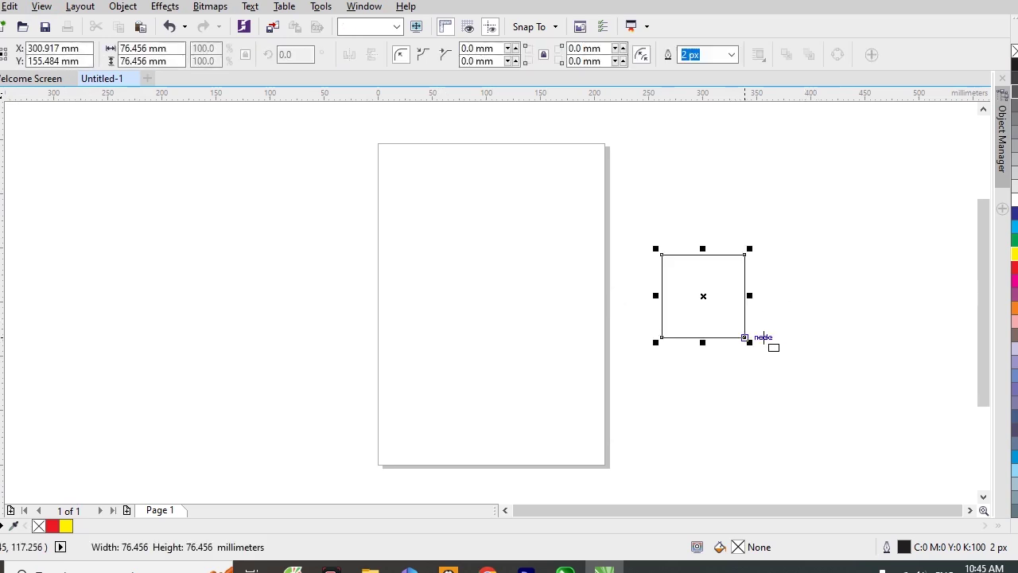
pyautogui.click(1015, 266)
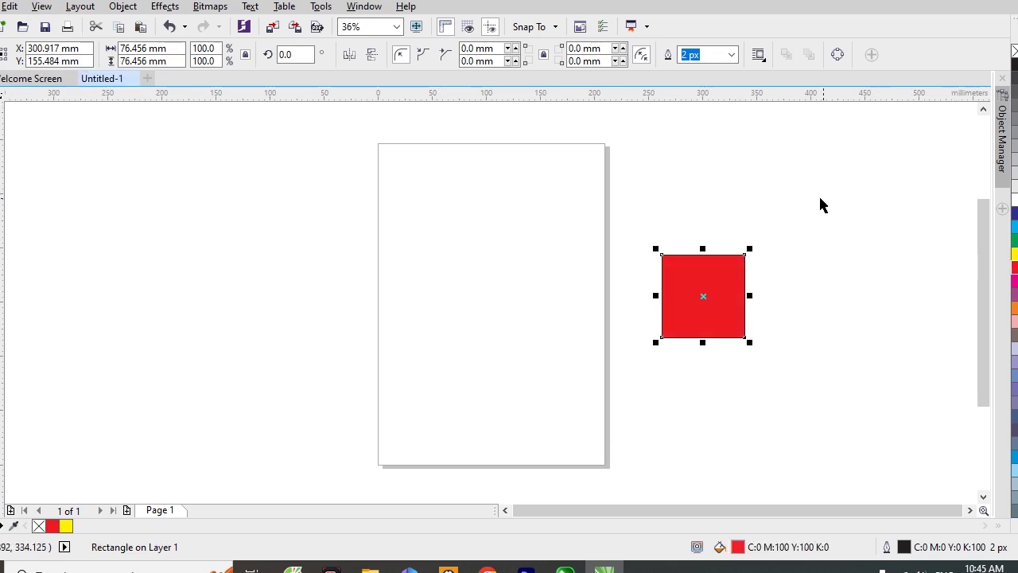
pyautogui.click(834, 255)
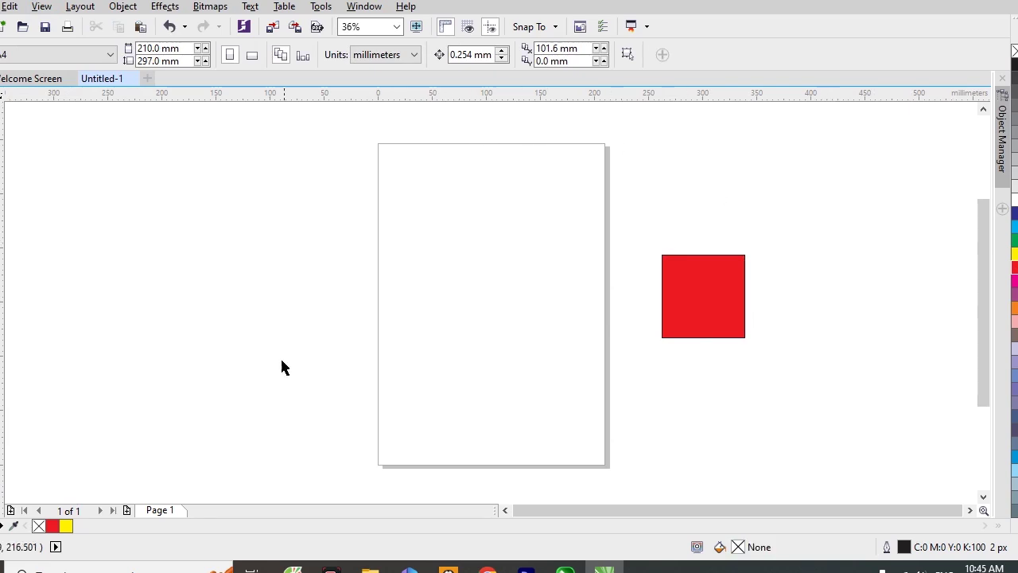
# Add a second page and place an Arial "1" about 141 mm tall in the middle of page 1
pyautogui.click(126, 510)
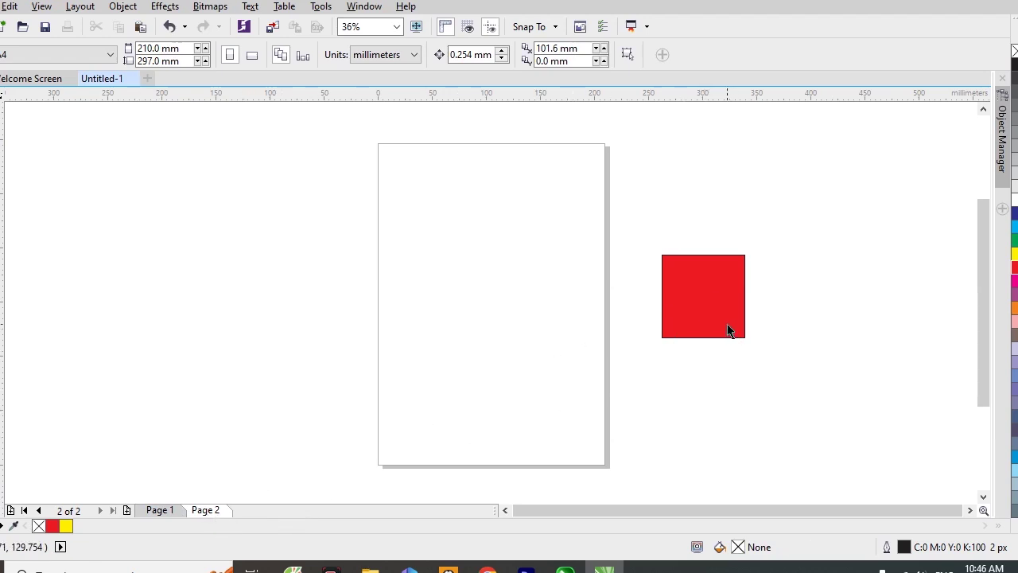
pyautogui.click(160, 512)
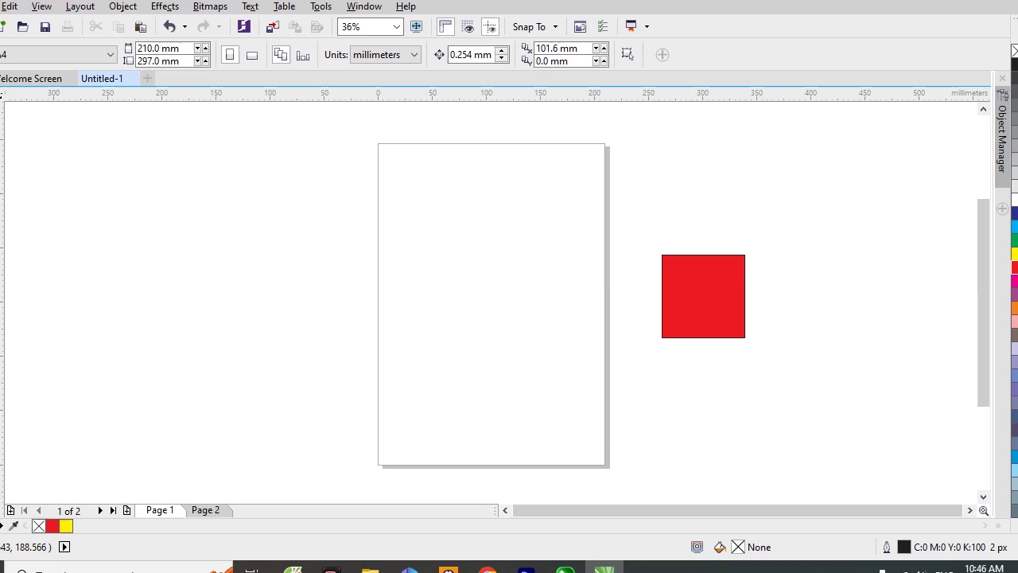
pyautogui.press('F8')
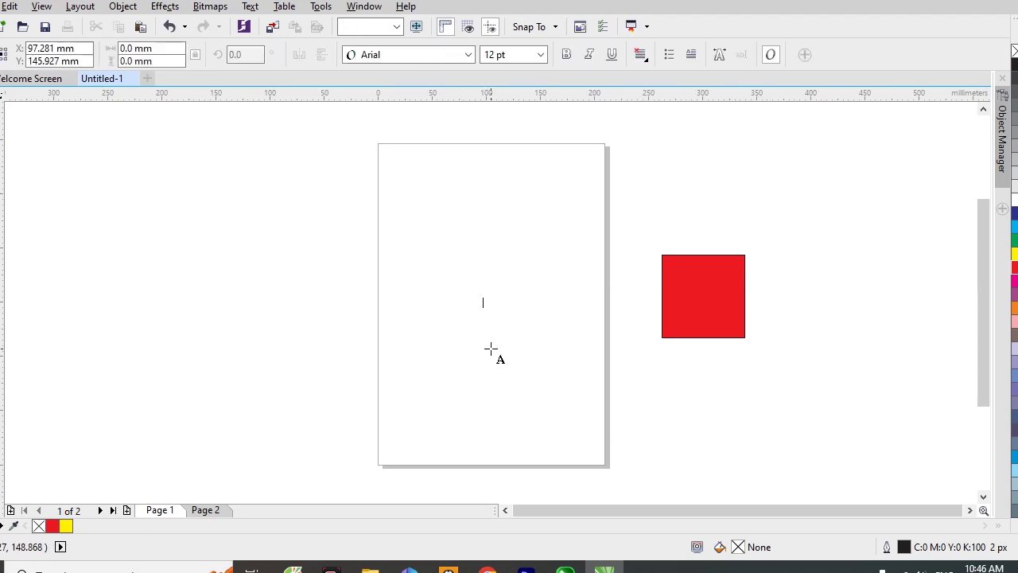
pyautogui.hotkey('ctrl', 'space')
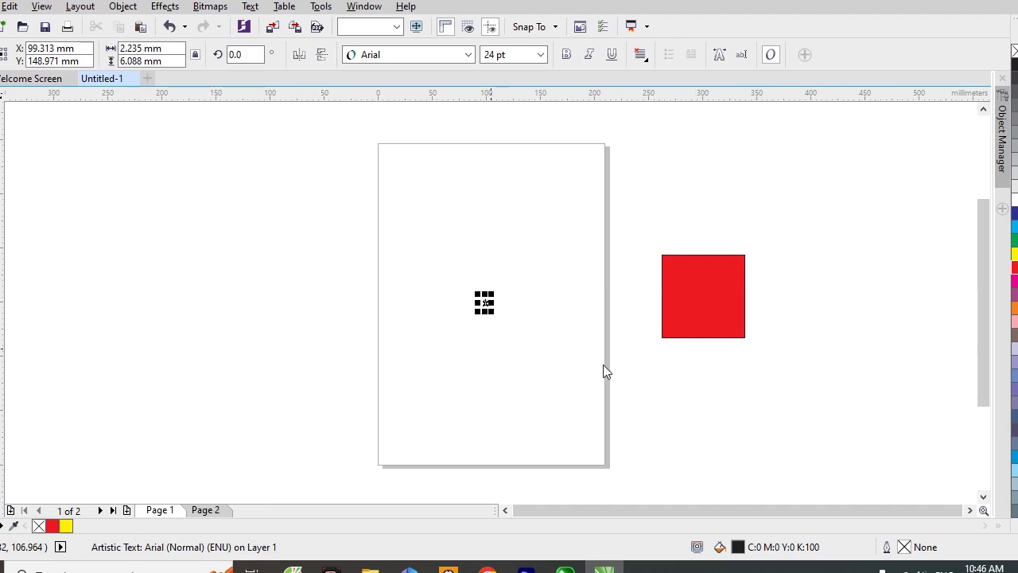
pyautogui.moveTo(491, 311); pyautogui.dragTo(548, 389)
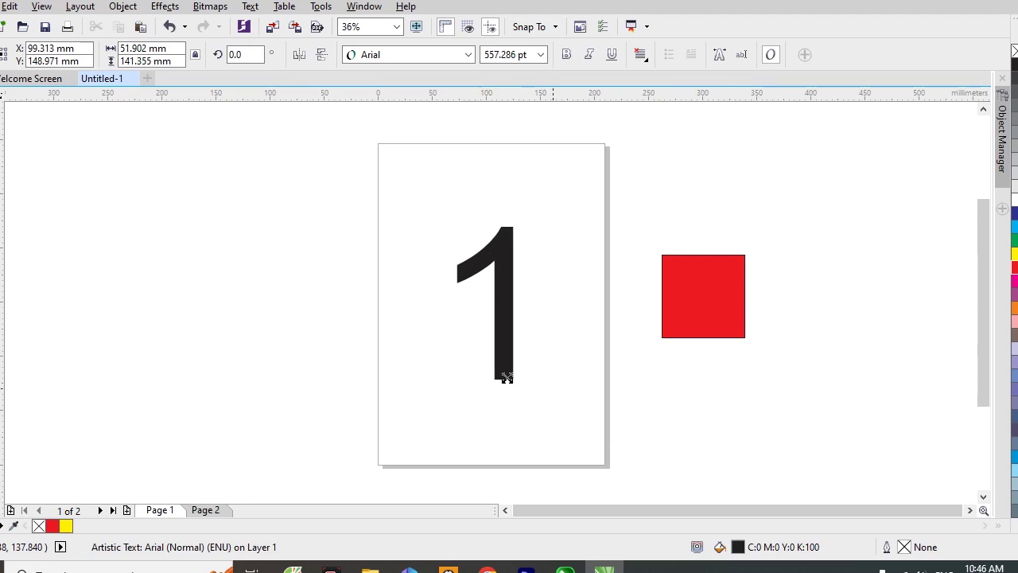
# Add the text "2" to page 2 and enlarge it to fill most of the page
pyautogui.click(205, 510)
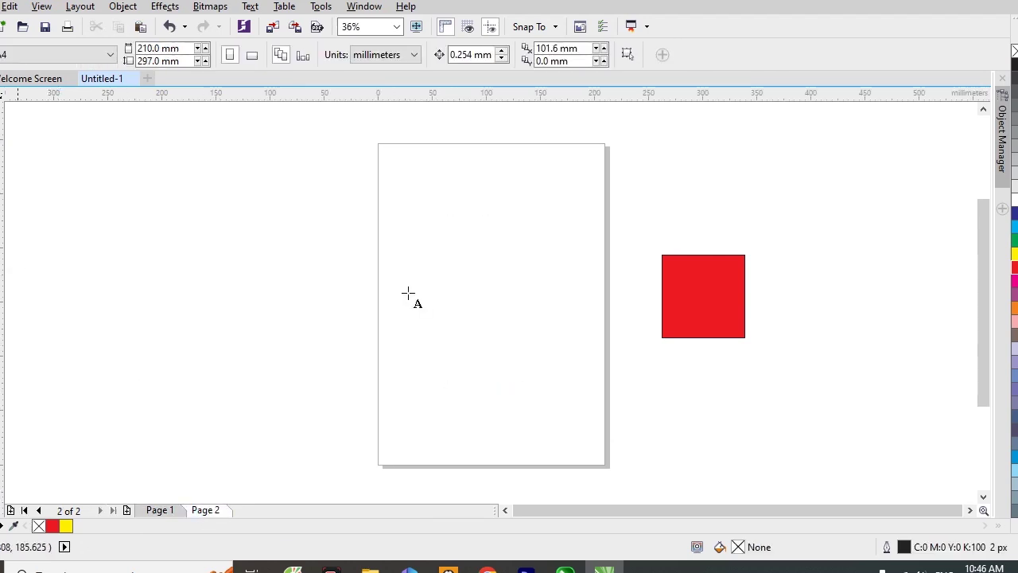
pyautogui.click(476, 291)
pyautogui.write('2')
pyautogui.hotkey('ctrl', 'space')
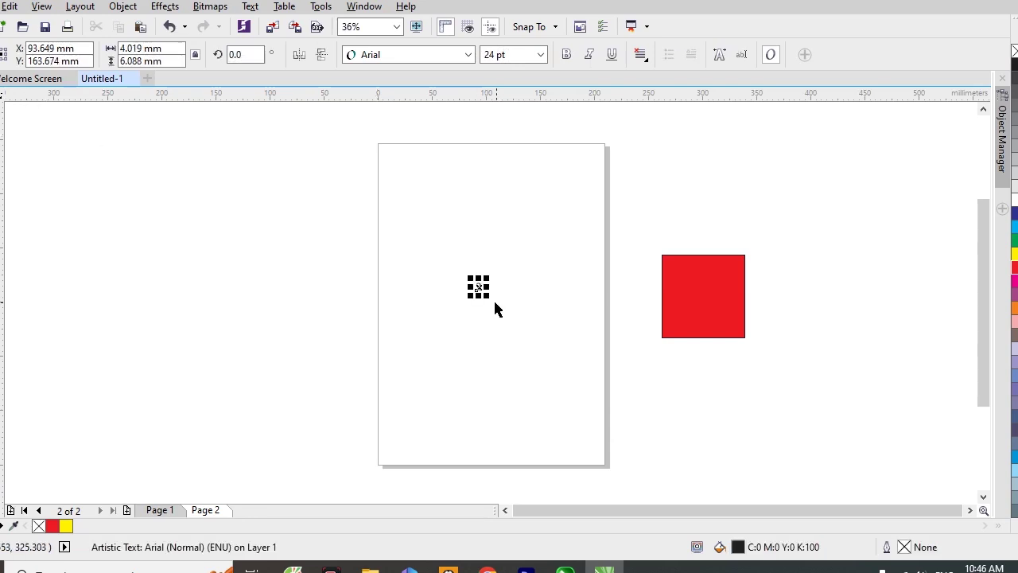
pyautogui.moveTo(488, 296); pyautogui.dragTo(159, 514)
# Compare pages 1 and 2, and copy the red square from the pasteboard onto the large "2" on page 2
pyautogui.click(159, 511)
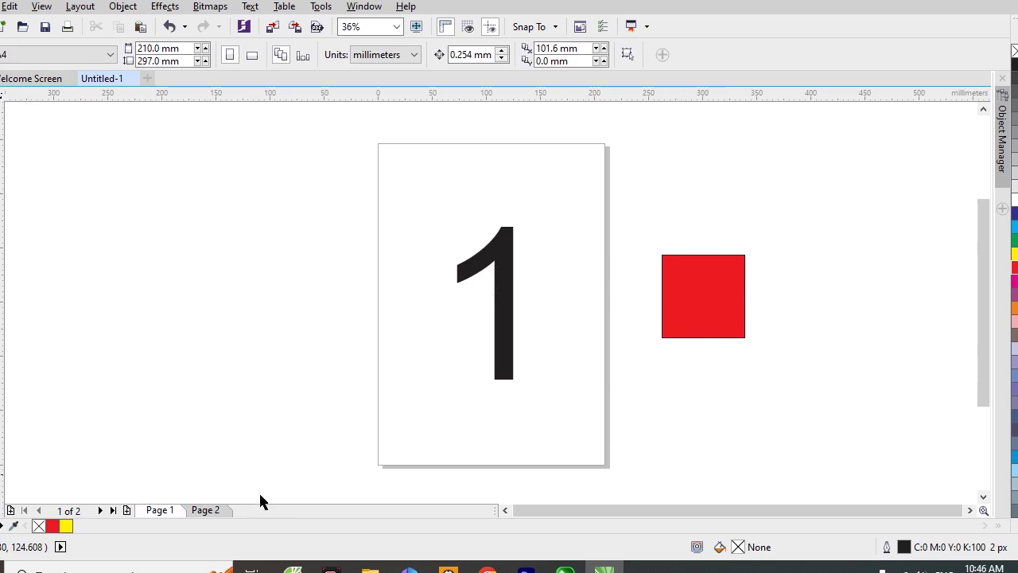
pyautogui.click(217, 513)
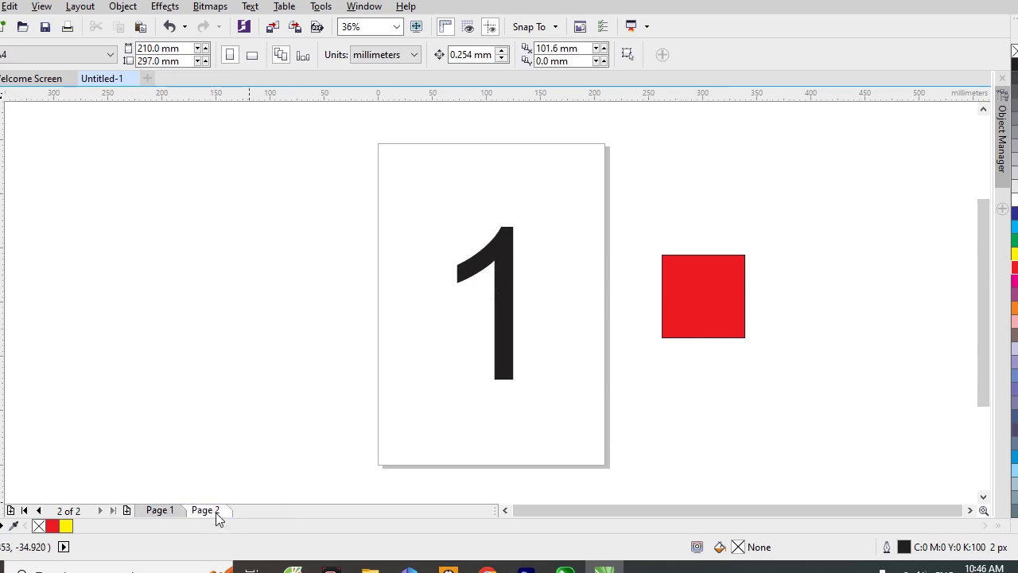
pyautogui.click(714, 316)
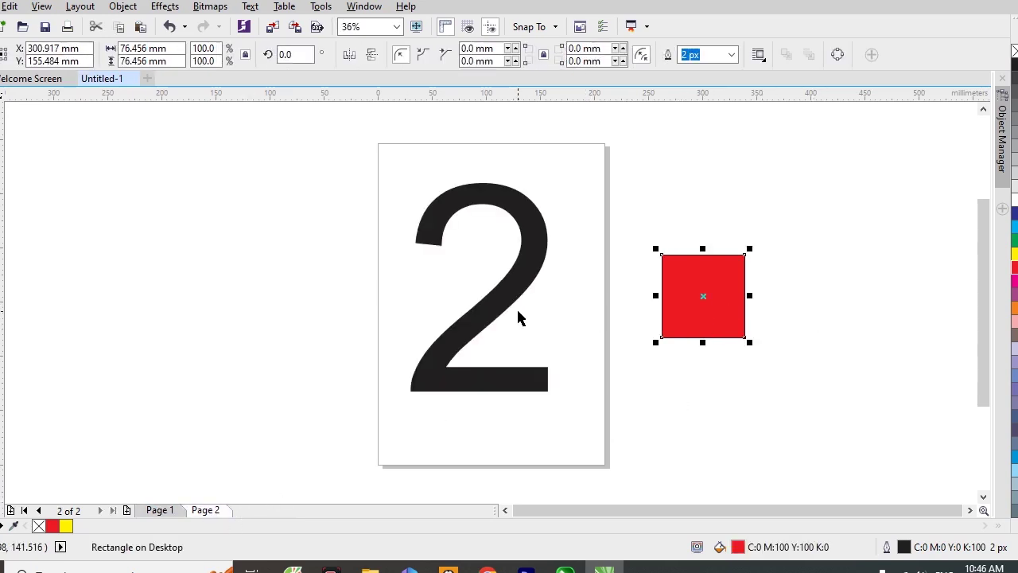
pyautogui.moveTo(718, 309); pyautogui.dragTo(541, 320)
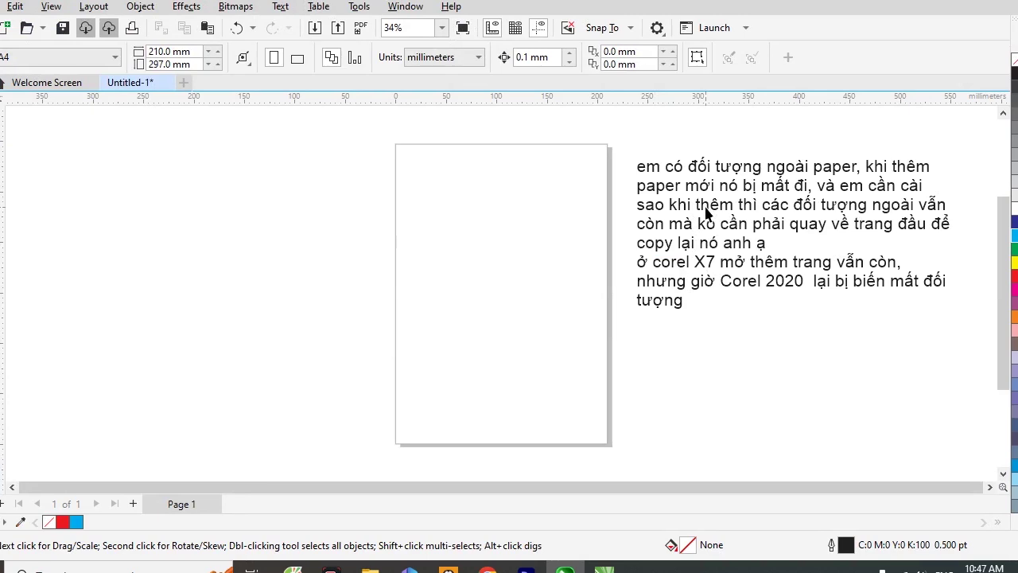
# In the newer CorelDRAW window, add a second page to the document with the pasteboard text and return to page 1
pyautogui.click(725, 229)
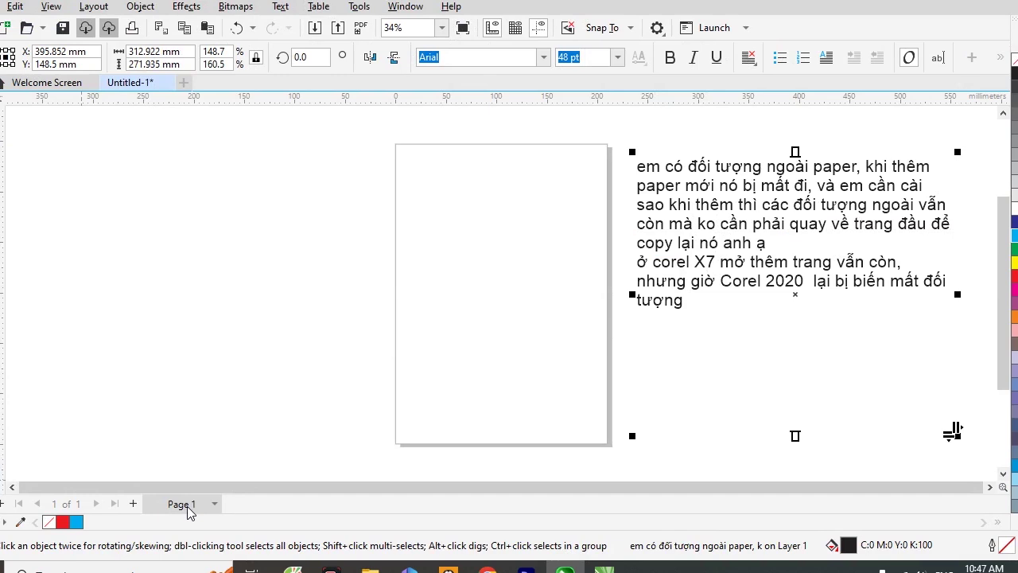
pyautogui.click(133, 505)
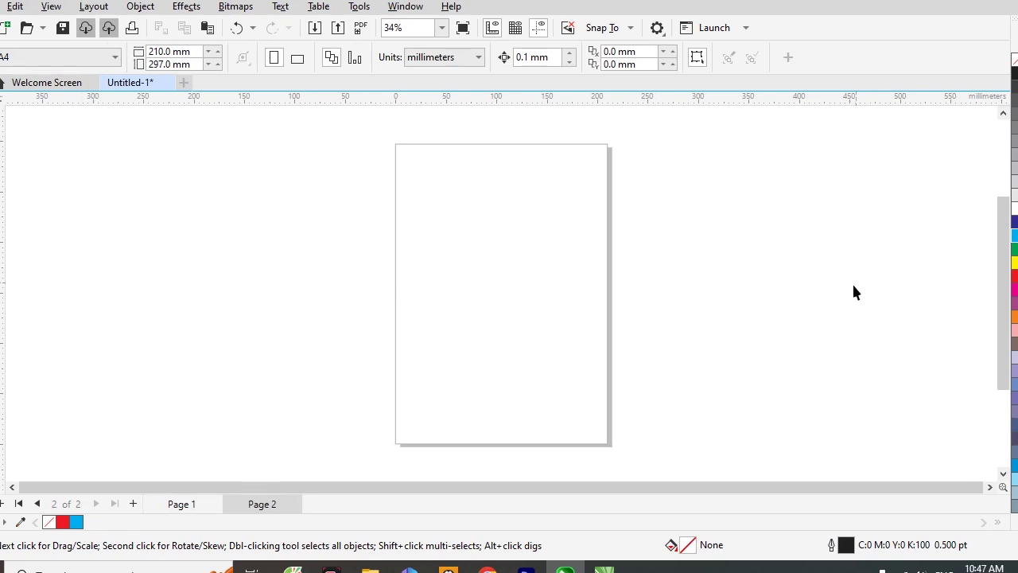
pyautogui.click(181, 506)
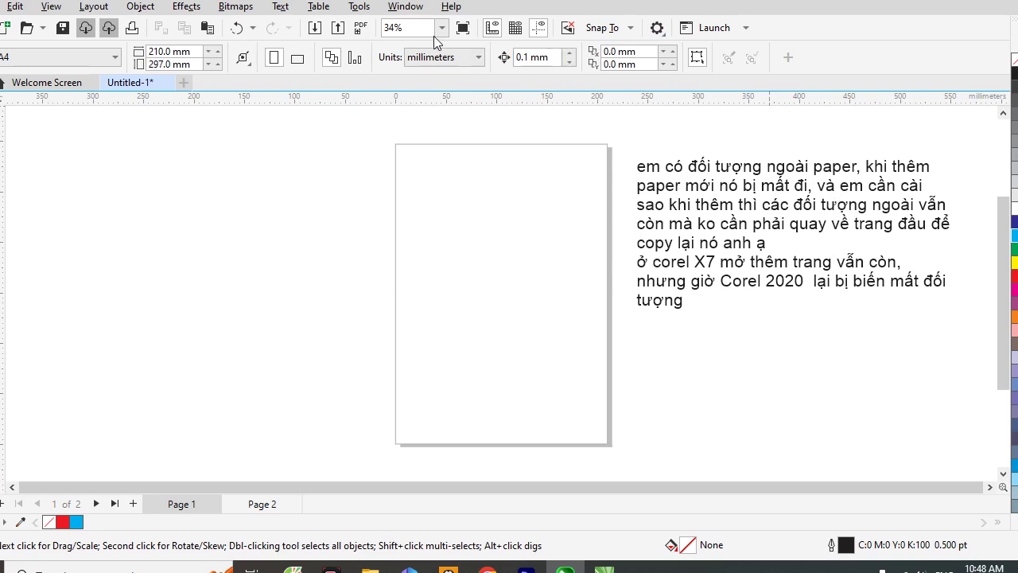
# Show the Objects docker and move the paragraph text from page 1's Layer 1 to the Master Page's Desktop layer
pyautogui.click(402, 10)
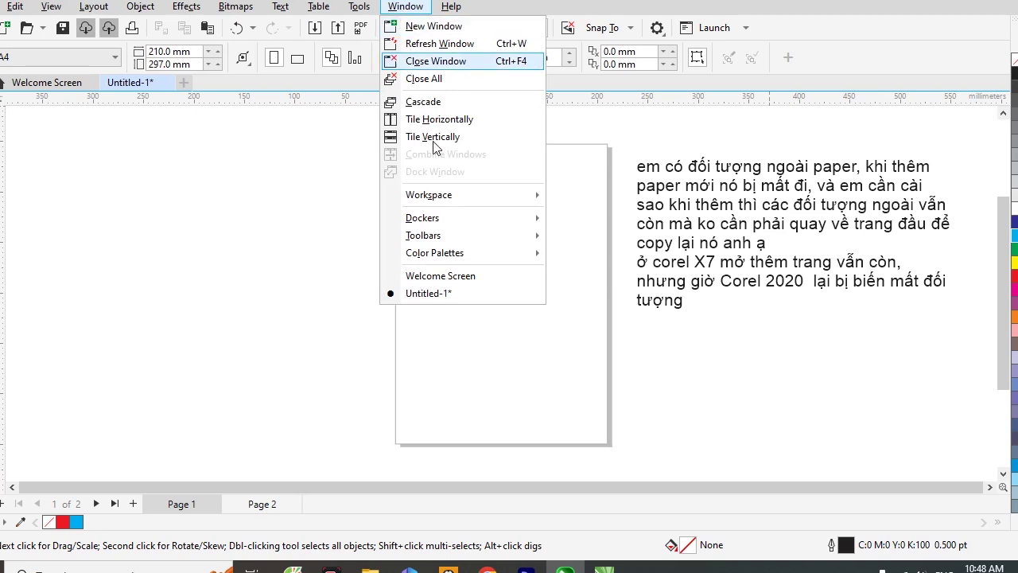
pyautogui.moveTo(445, 224)
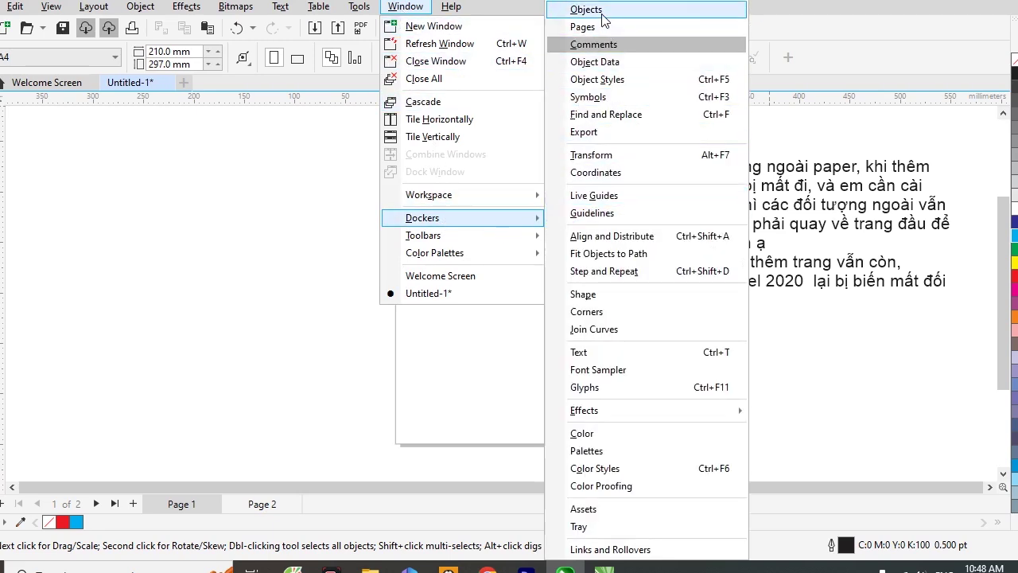
pyautogui.click(592, 46)
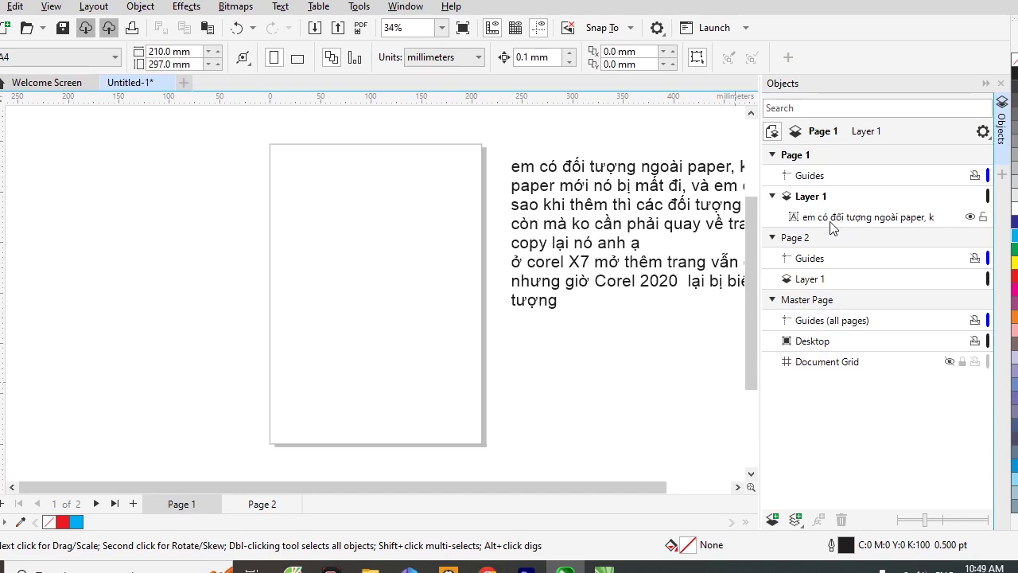
pyautogui.moveTo(835, 223); pyautogui.dragTo(847, 388)
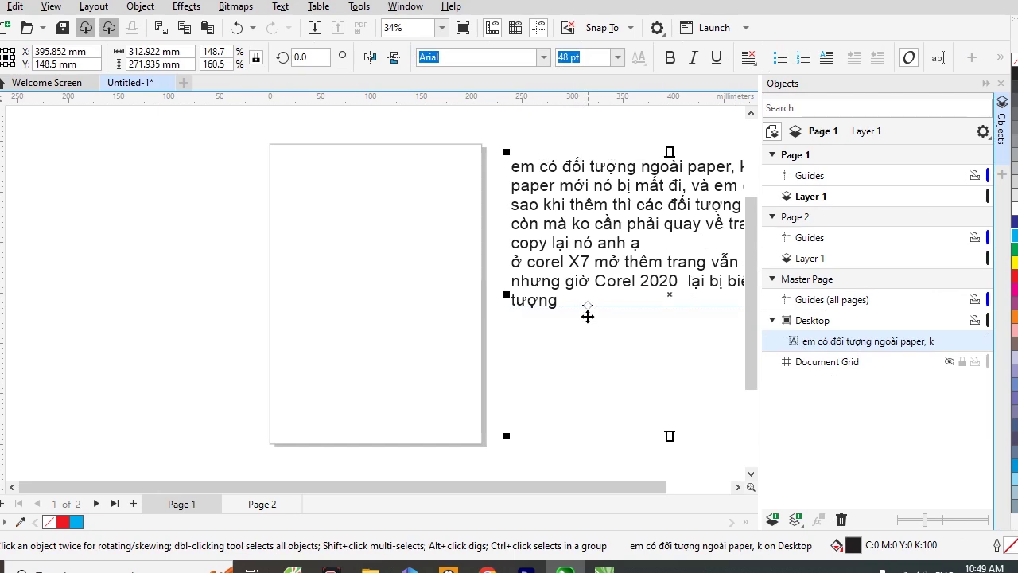
# Check page 2, add a third page and open it
pyautogui.click(266, 509)
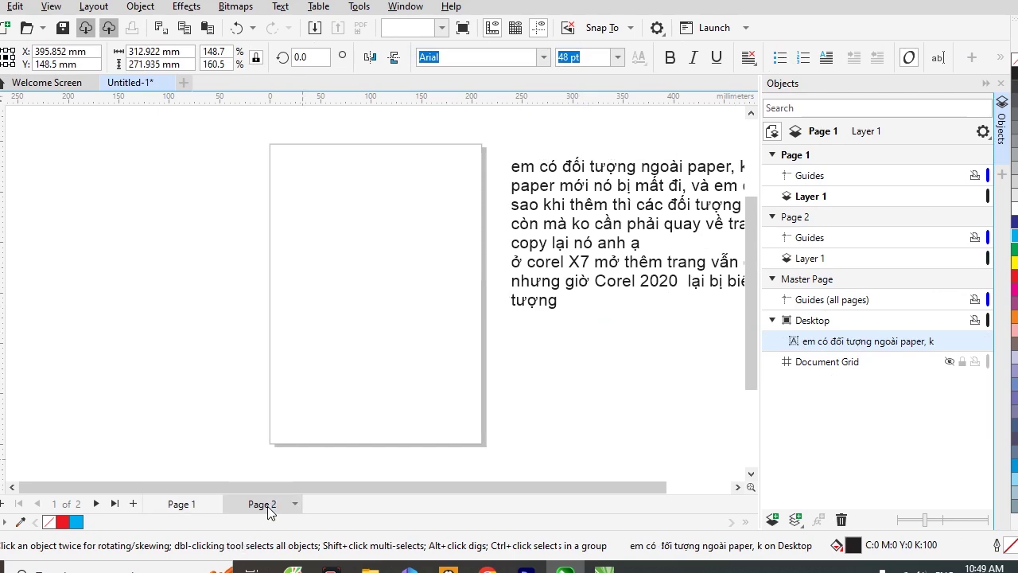
pyautogui.click(133, 506)
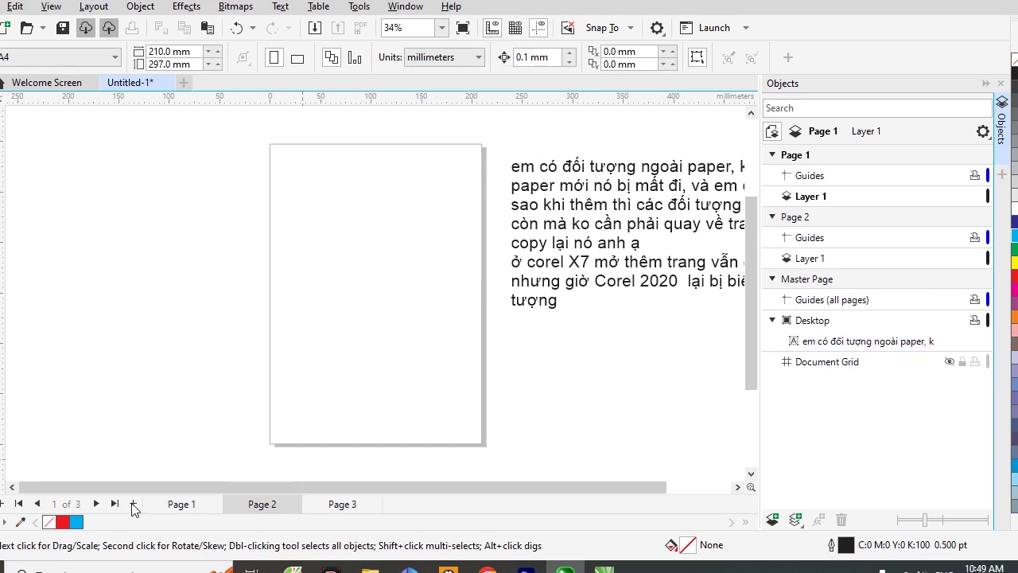
pyautogui.click(343, 505)
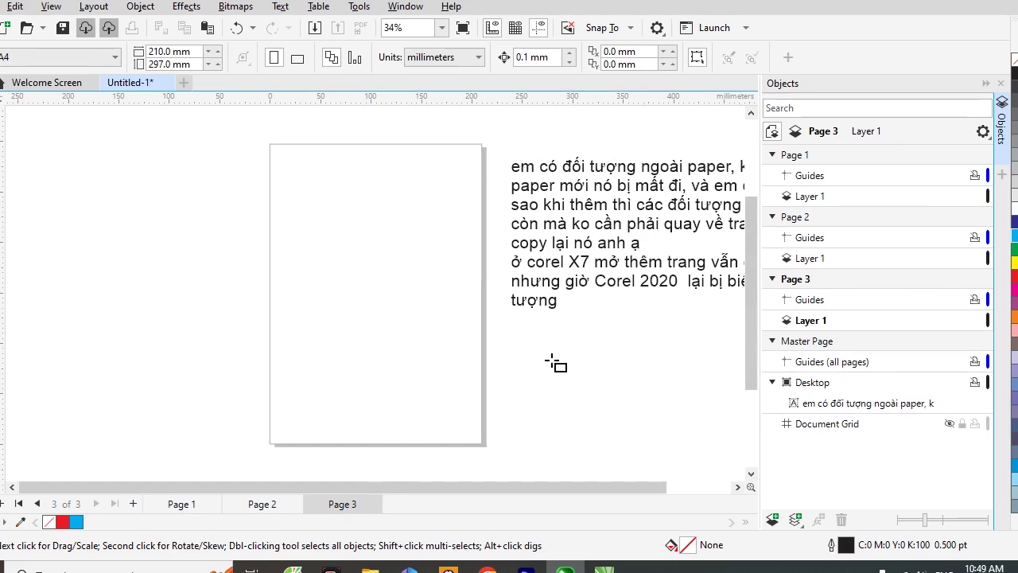
# Draw a red-filled rectangle about 107 by 89 mm beside page 3, below the text, and add a fourth page
pyautogui.moveTo(512, 326); pyautogui.dragTo(620, 415)
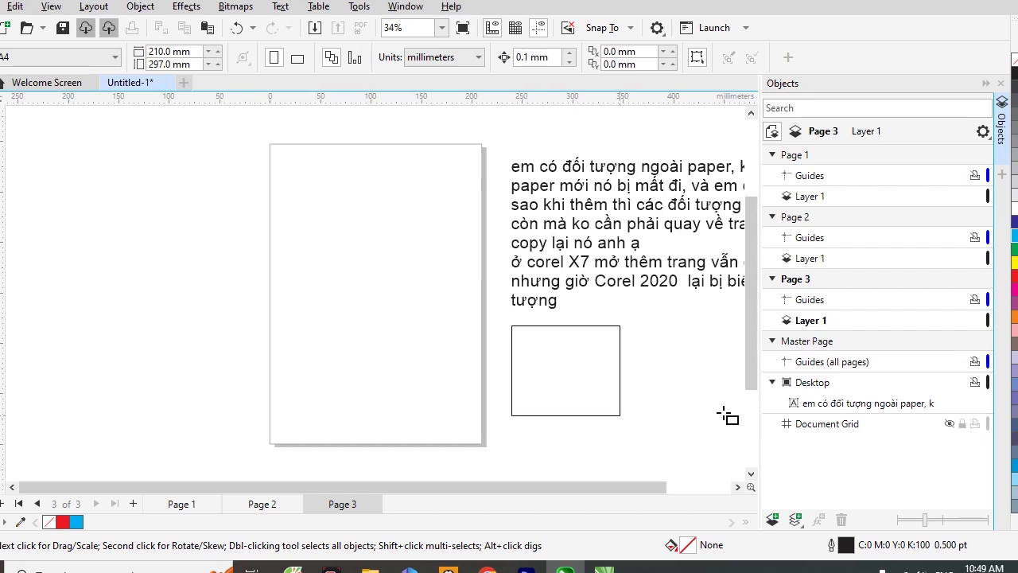
pyautogui.press('Tab')
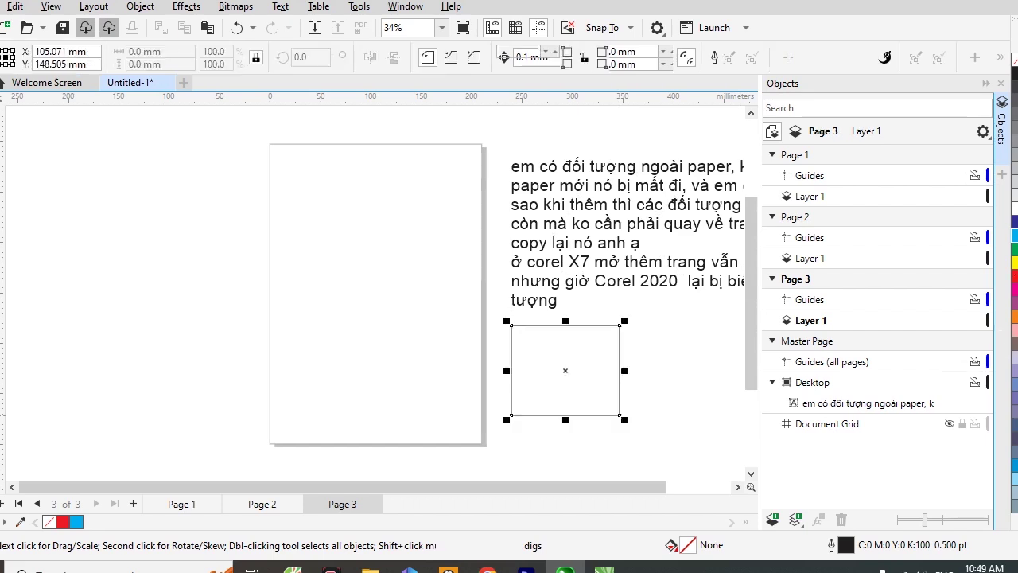
pyautogui.press('F6')
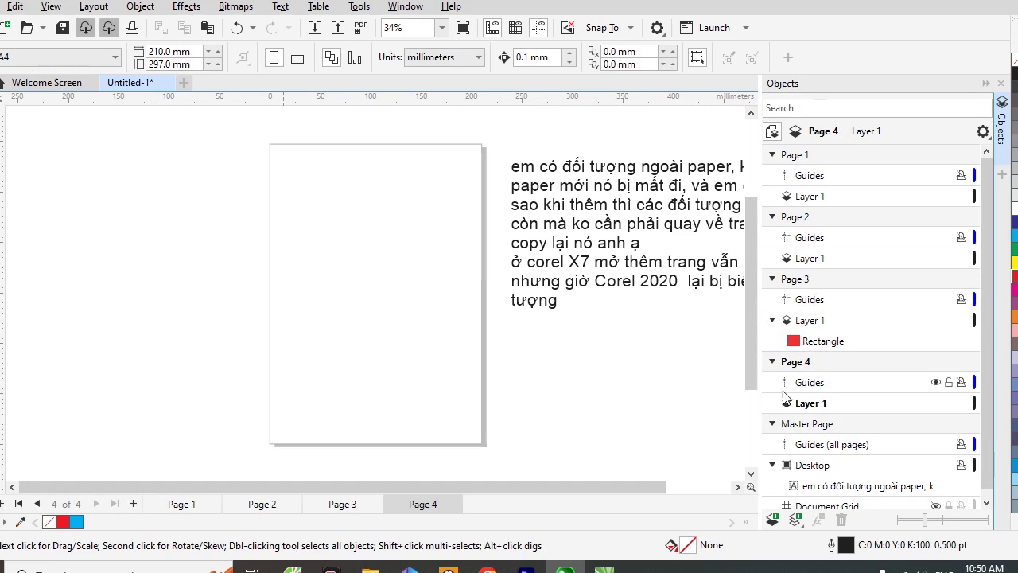
# Move the red rectangle from page 3's Layer 1 to the Master Page's Desktop layer
pyautogui.click(830, 344)
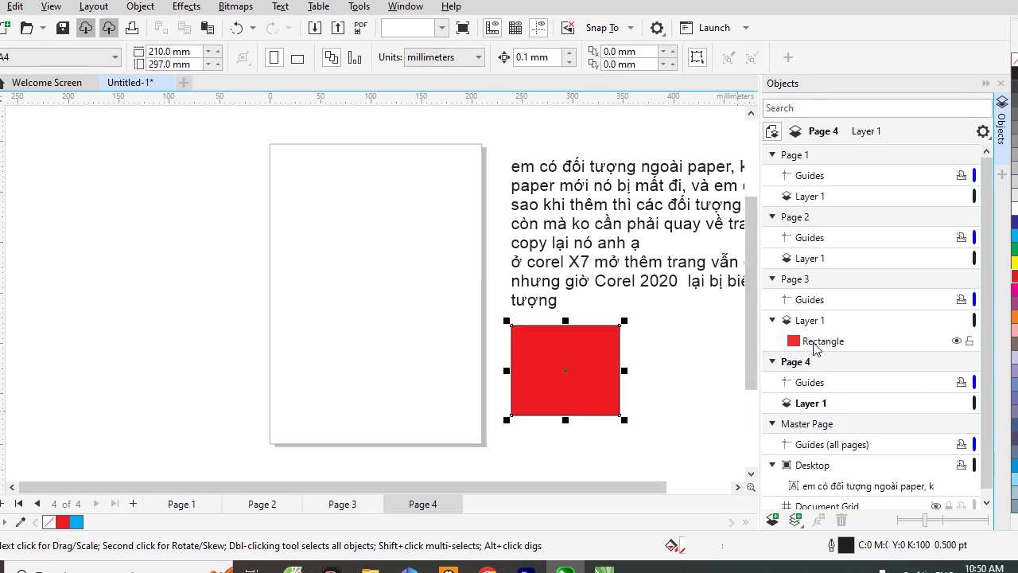
pyautogui.moveTo(833, 348); pyautogui.dragTo(824, 476)
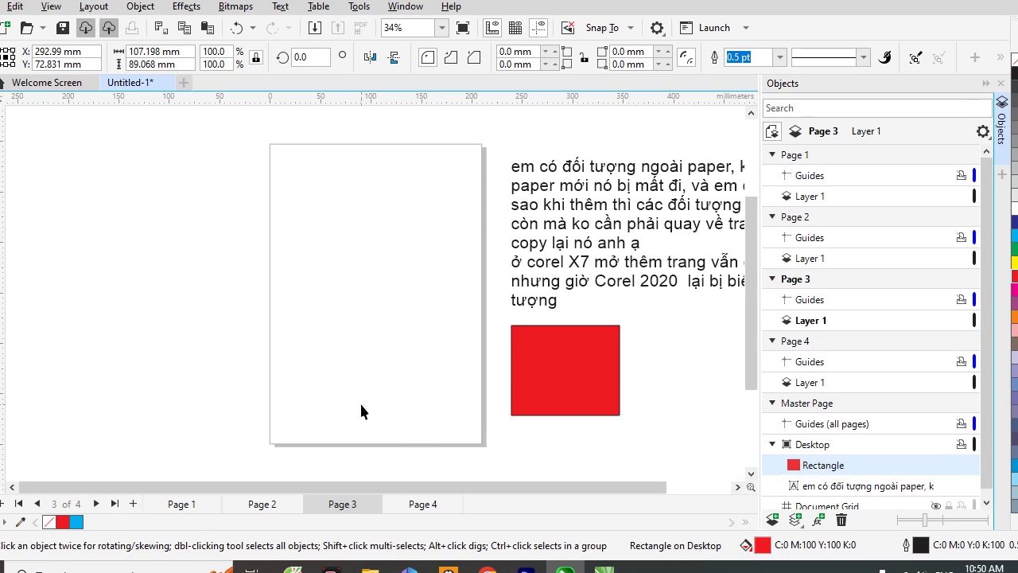
# Add a fifth page and bring the red rectangle from the pasteboard onto it
pyautogui.press('pagedown')
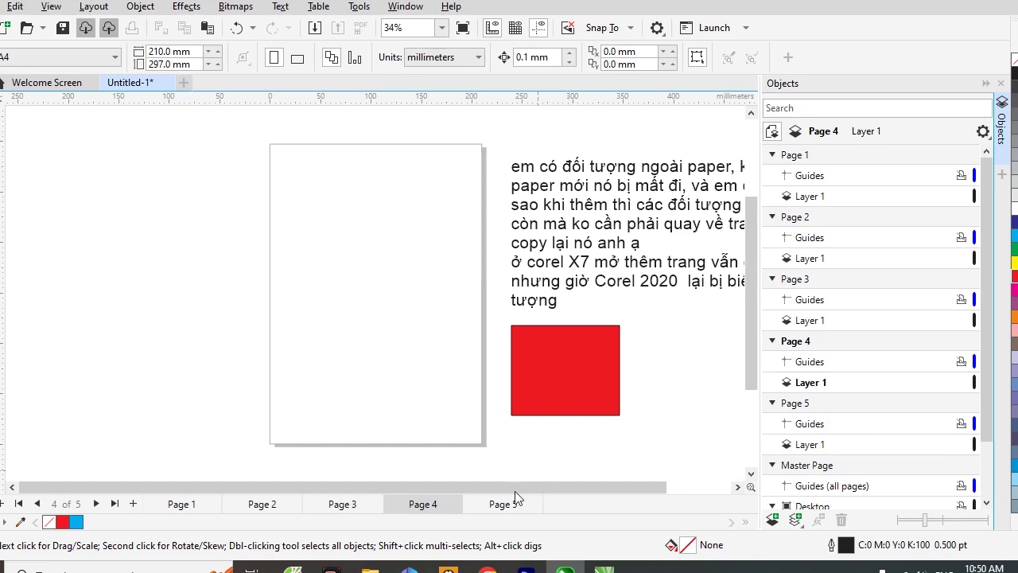
pyautogui.click(501, 506)
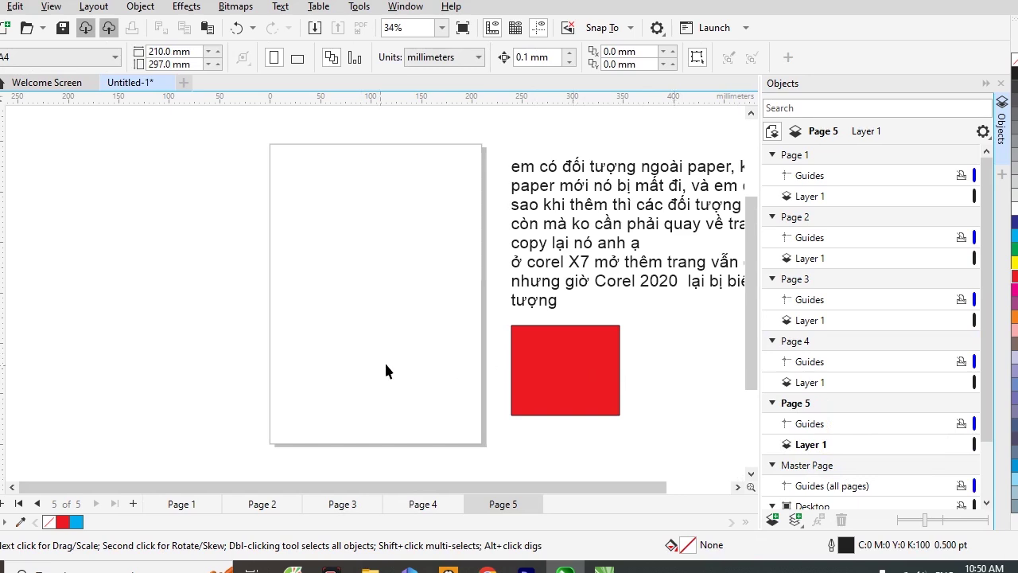
pyautogui.click(547, 386)
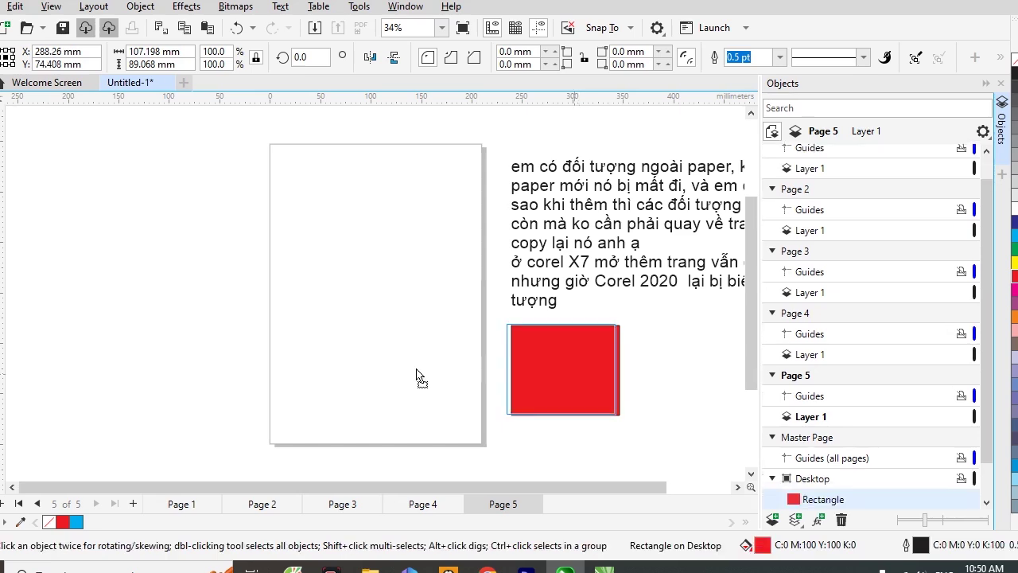
pyautogui.moveTo(416, 376); pyautogui.dragTo(420, 378)
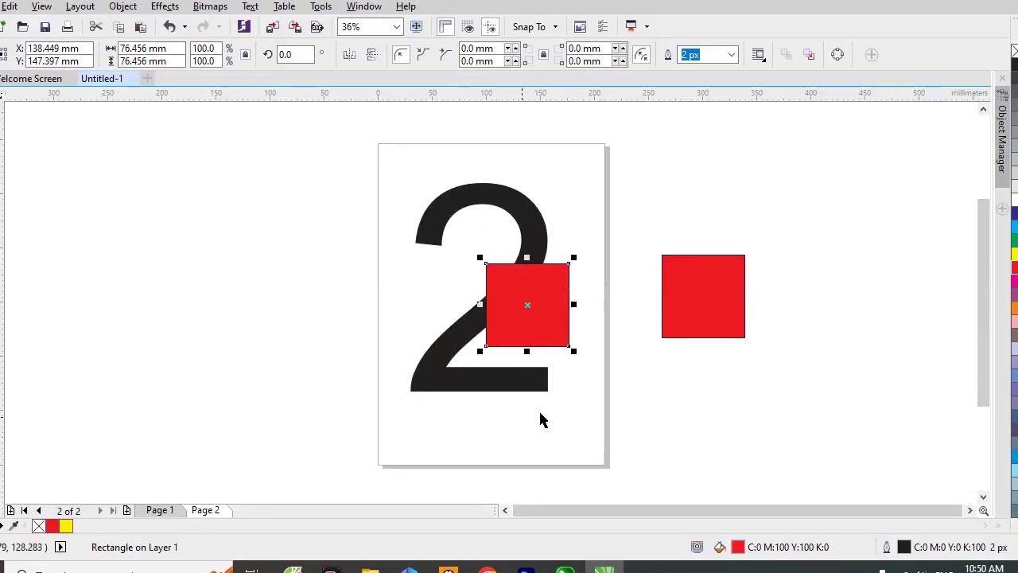
# Switch to the older CorelDRAW window and expand the Object Manager to examine the layers holding the red squares
pyautogui.click(1001, 143)
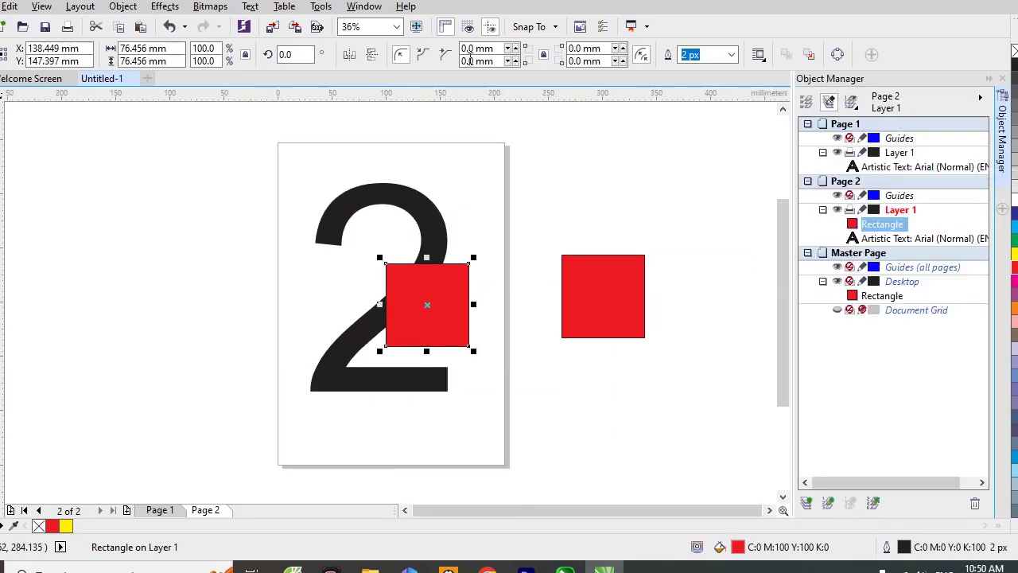
# Examine the docker list for Object Manager in the older CorelDRAW, then switch to CorelDRAW 2020 and examine its list for Objects
pyautogui.click(367, 8)
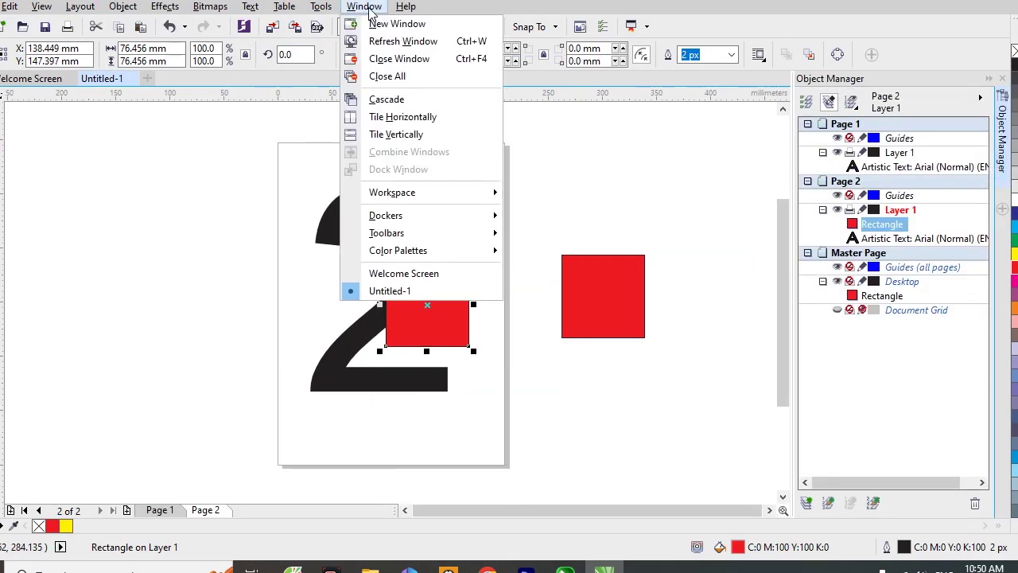
pyautogui.moveTo(450, 223)
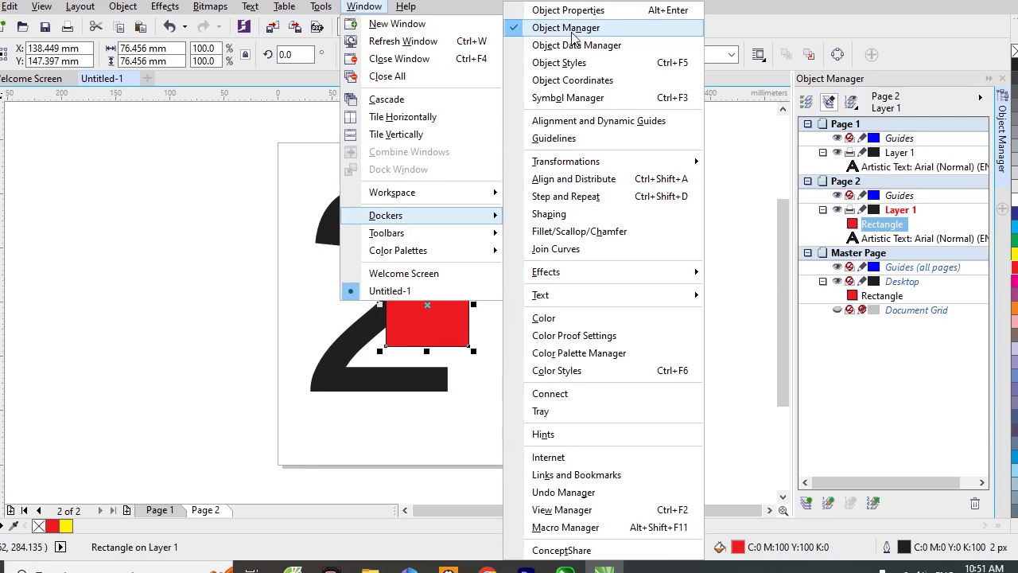
pyautogui.click(784, 18)
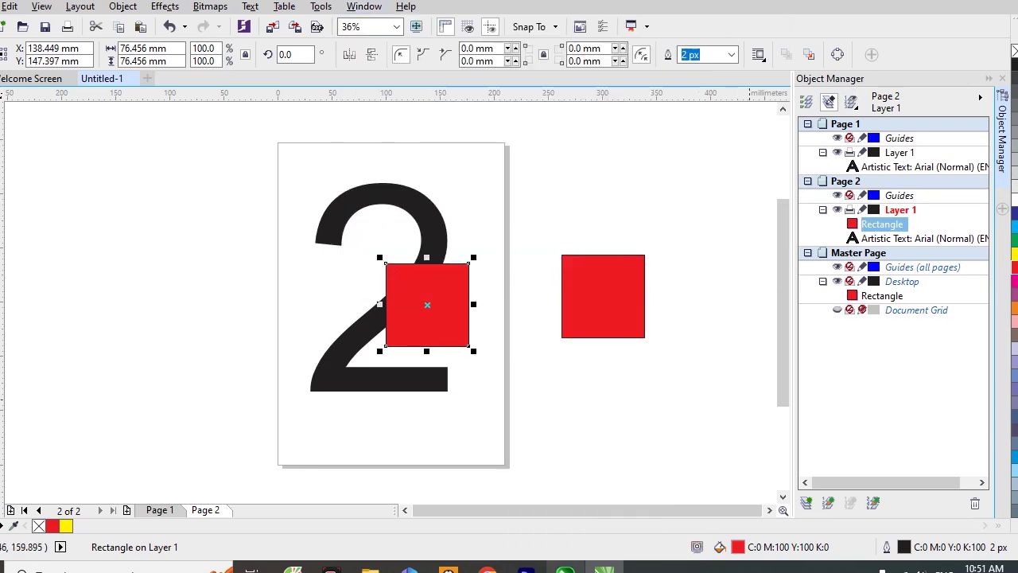
pyautogui.click(566, 568)
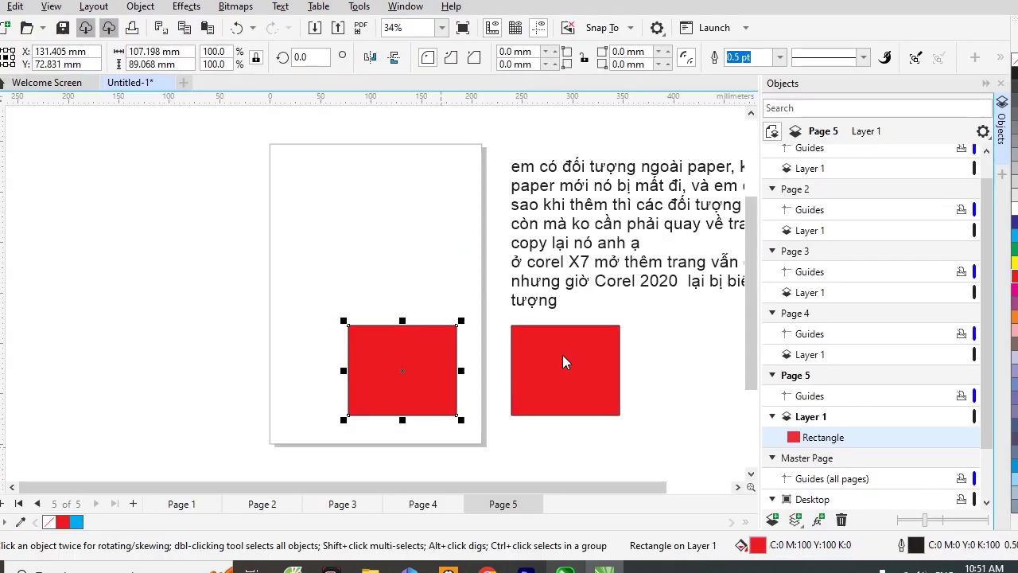
pyautogui.click(406, 8)
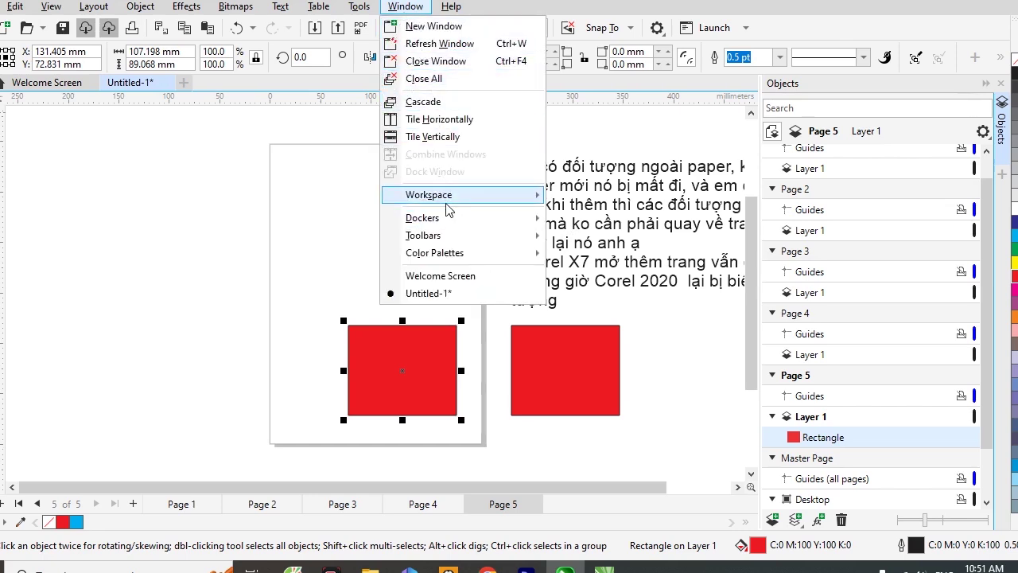
pyautogui.moveTo(458, 225)
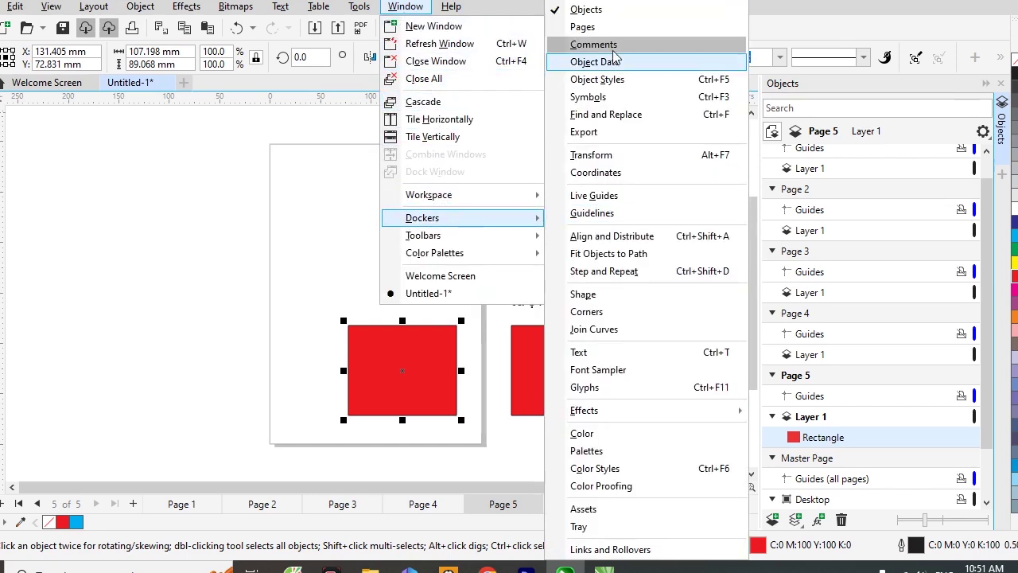
pyautogui.click(823, 6)
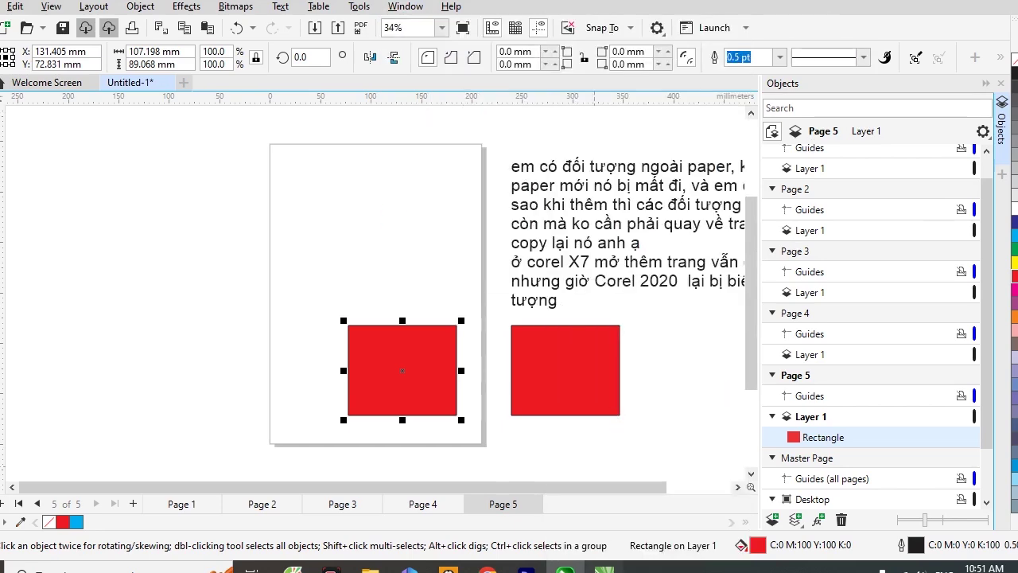
# Switch to the older CorelDRAW window and delete the red square outside page 2
pyautogui.click(601, 563)
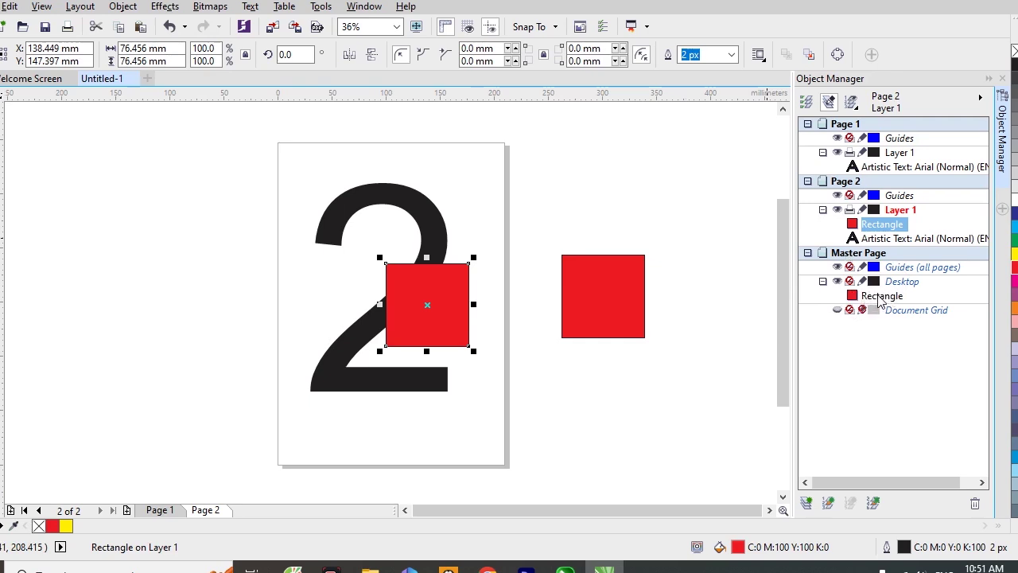
pyautogui.click(594, 319)
pyautogui.press('Delete')
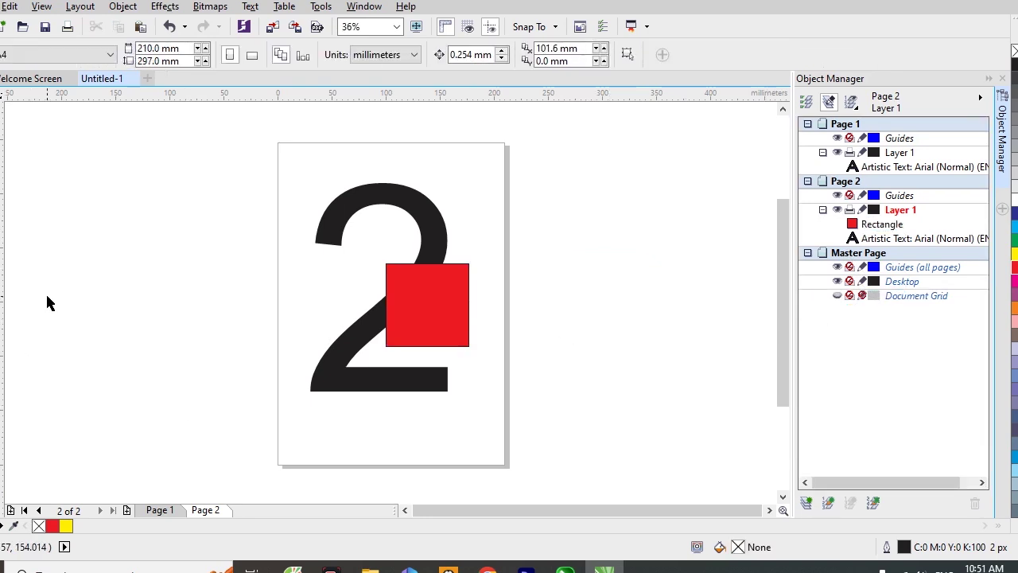
# Draw a yellow-filled rectangle about 90 by 85 mm on the pasteboard beside page 2 and add a third page
pyautogui.press('F6')
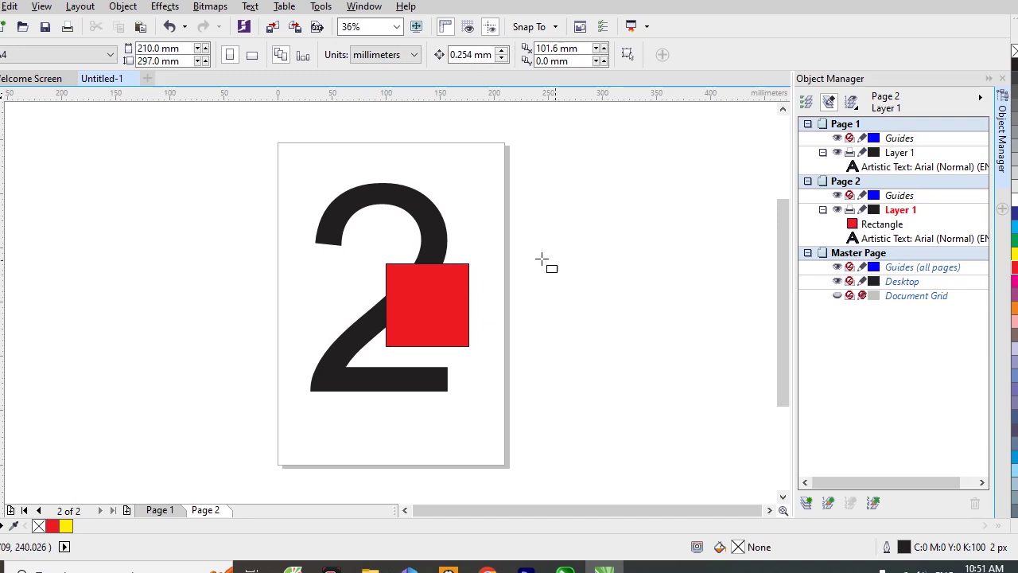
pyautogui.moveTo(538, 258); pyautogui.dragTo(637, 352)
pyautogui.click(1015, 253)
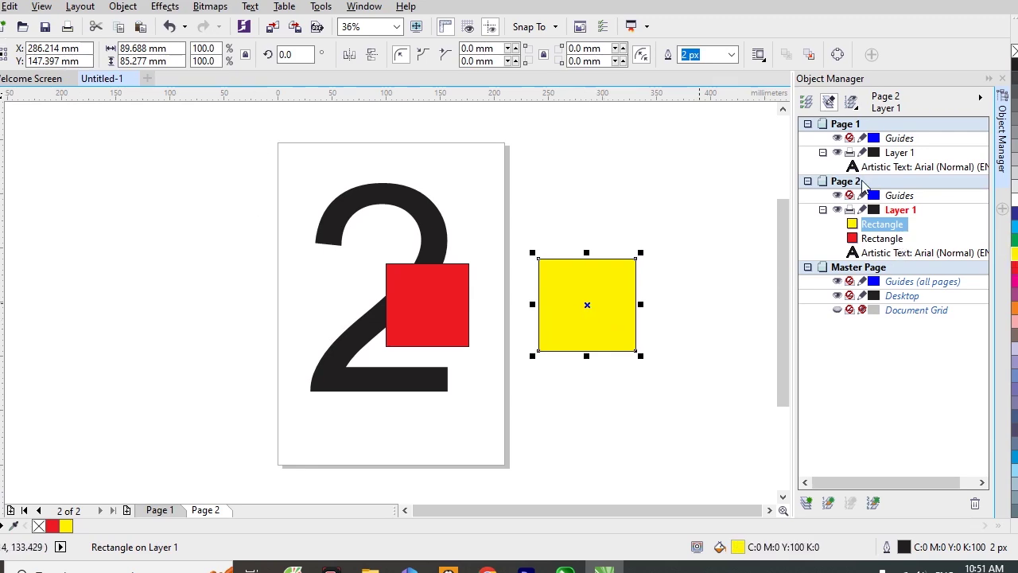
pyautogui.click(126, 510)
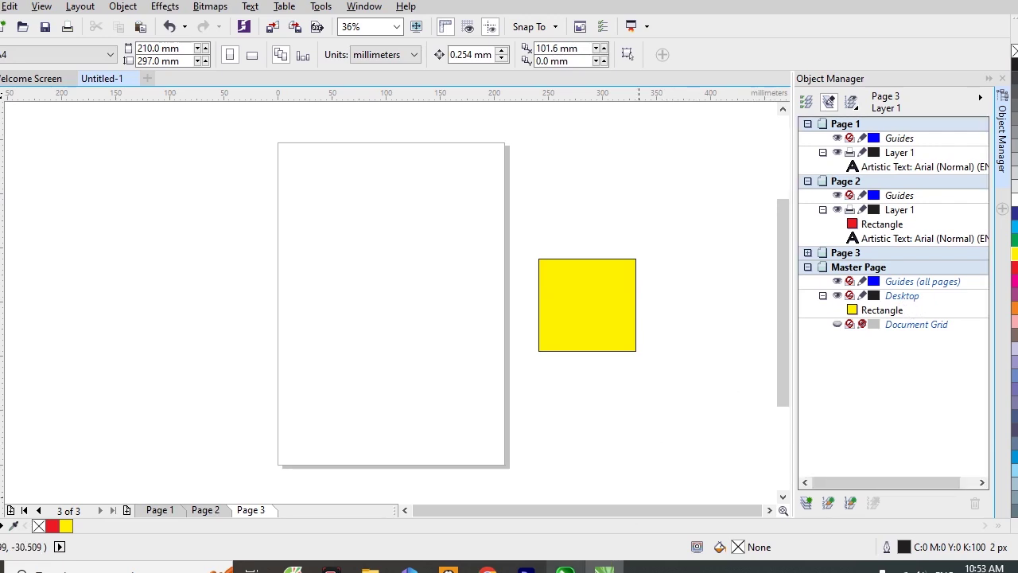
# Switch to the CorelDRAW 2020 window and collapse the Objects docker
pyautogui.click(565, 567)
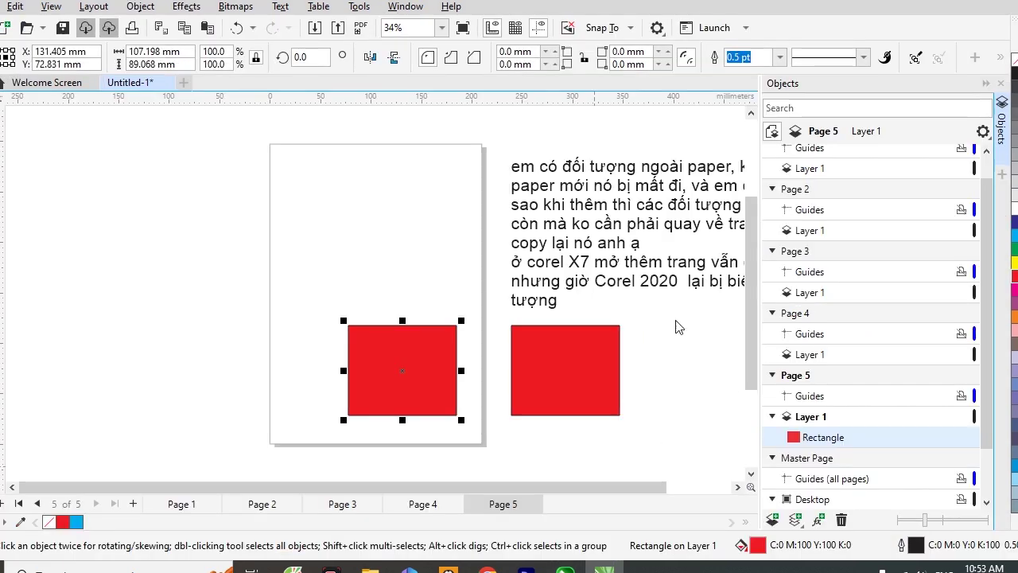
pyautogui.click(986, 83)
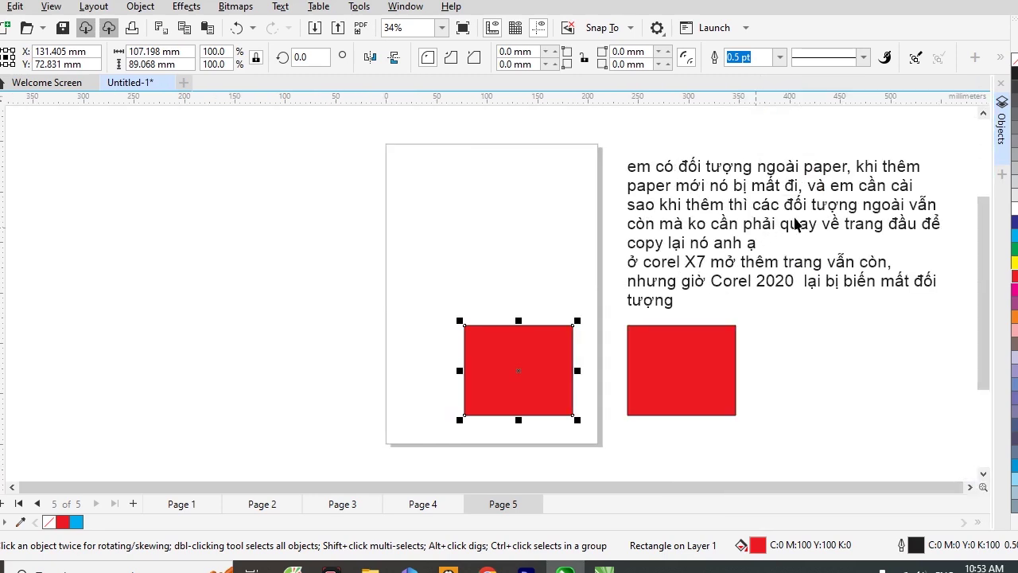